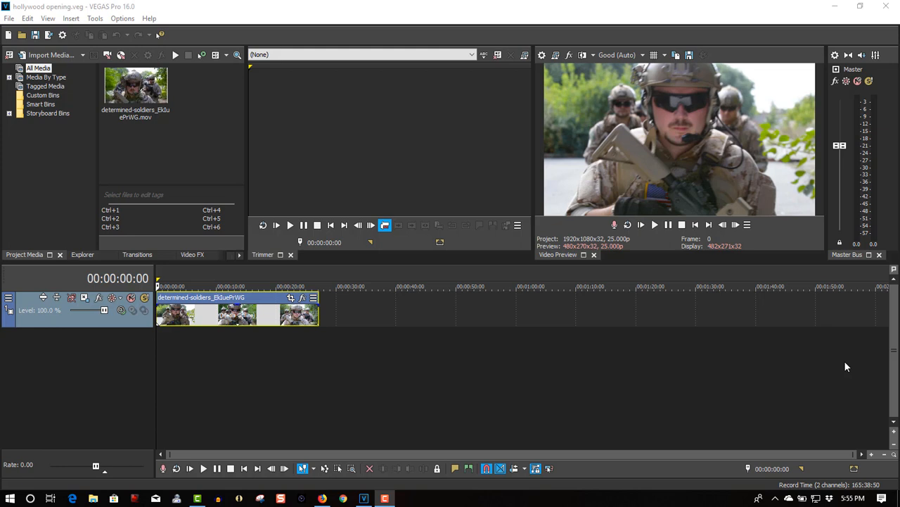
- Play the beginning of the soldiers clip in the preview and stop playback
left_click(655, 224)
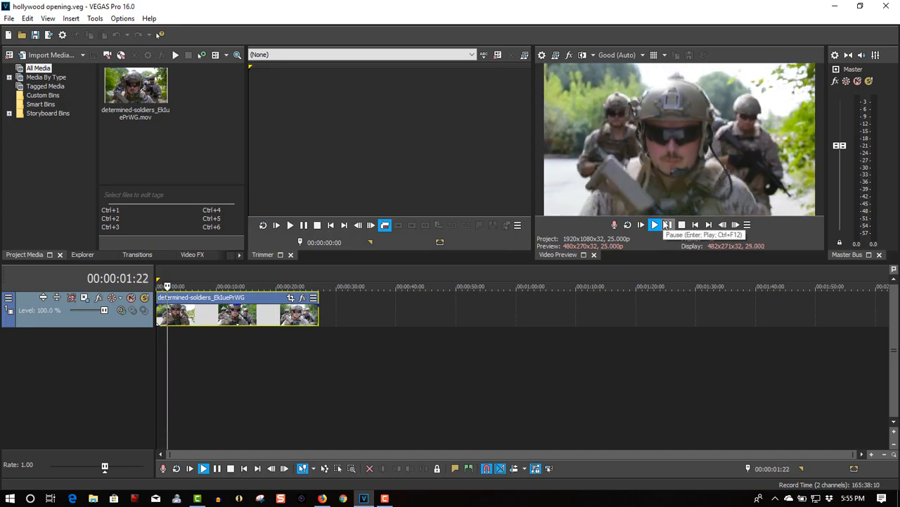
left_click(681, 224)
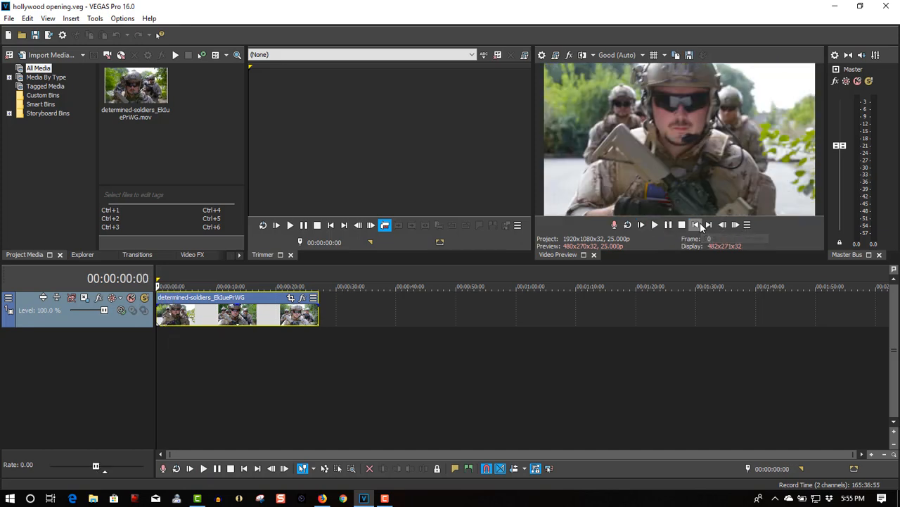
- In the clip's Pan/Crop, restrict movement to Y only and shrink the crop area at the start down to a height of about 3
left_click(290, 298)
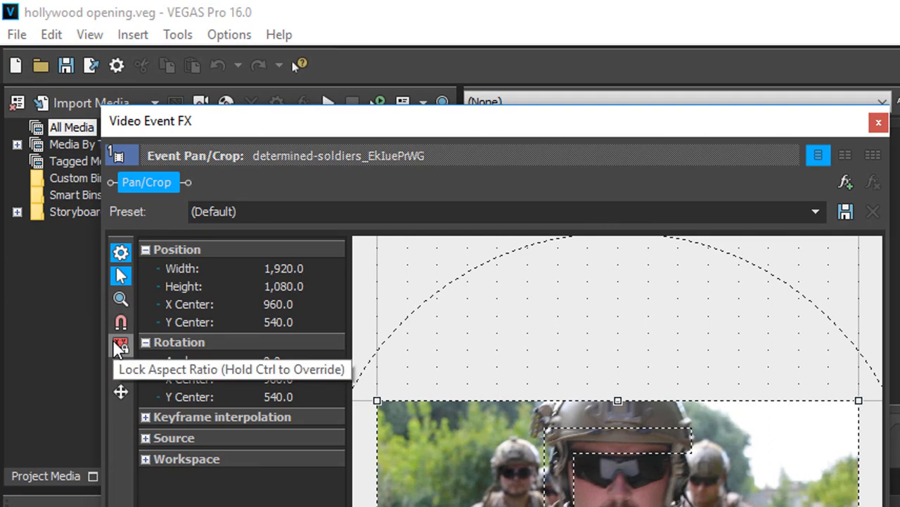
left_click(118, 391)
left_click(119, 391)
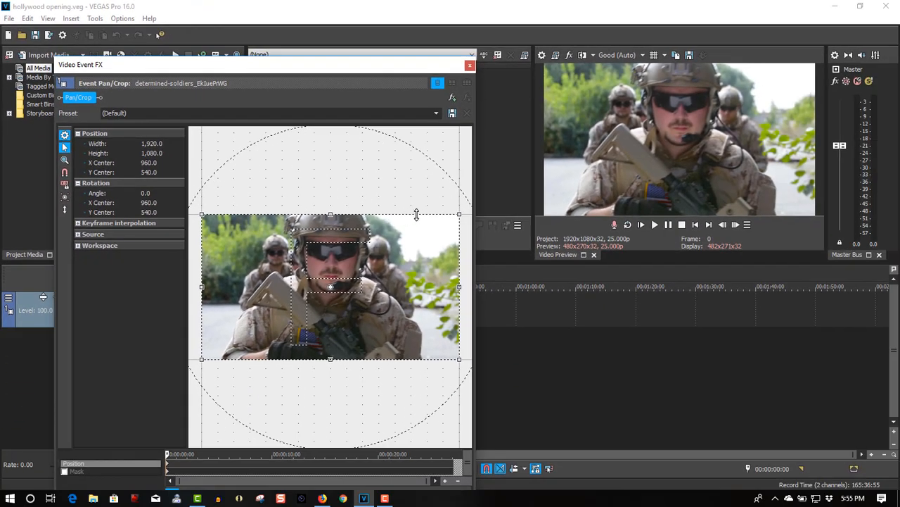
left_click_drag(416, 215, 411, 361)
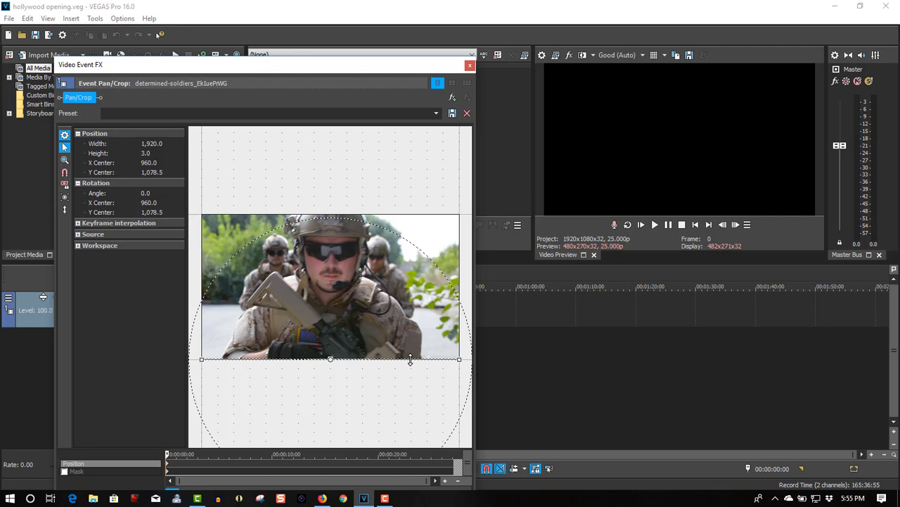
- At 14 seconds, enlarge the crop area to a height of about 854 and move it up to a Y center of about 435
left_click_drag(169, 453, 314, 454)
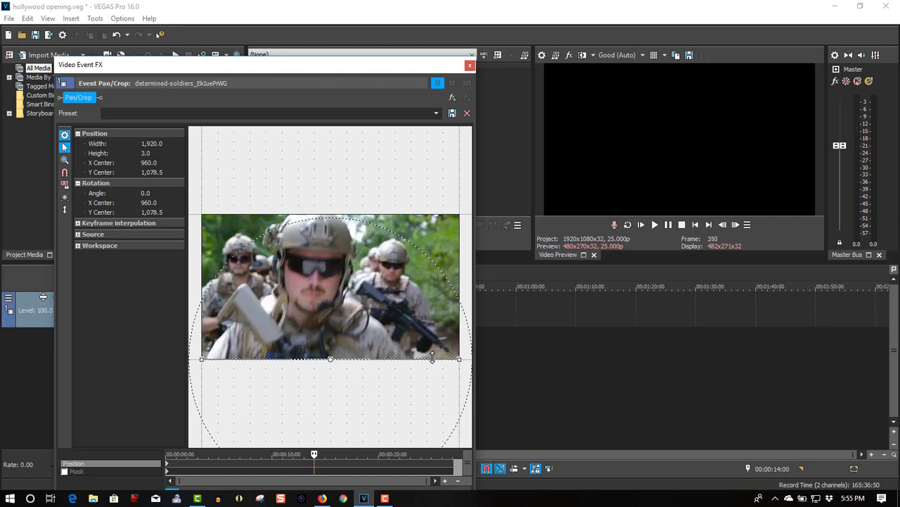
left_click_drag(432, 358, 435, 242)
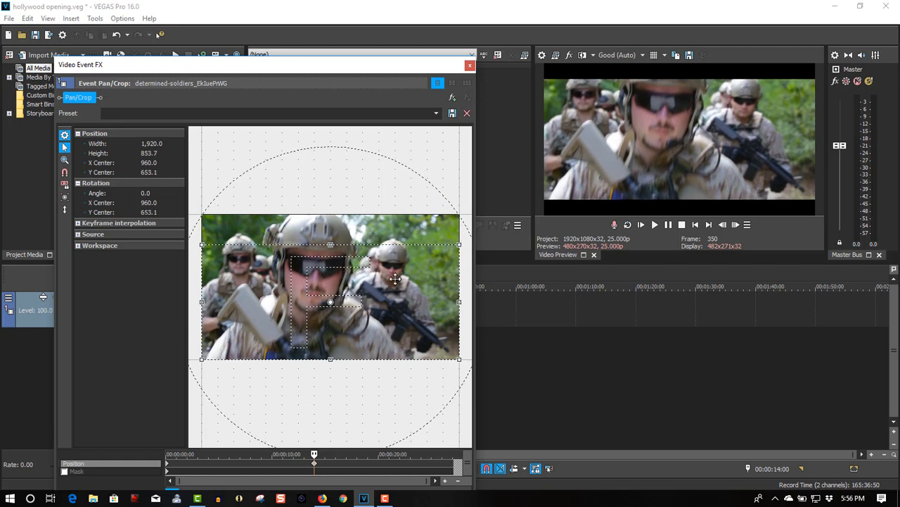
left_click_drag(395, 279, 400, 256)
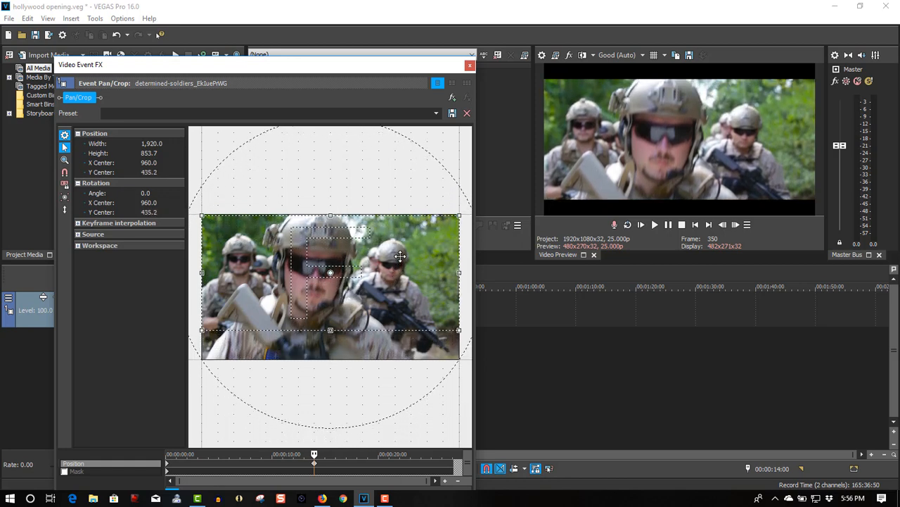
left_click(470, 65)
- Play the clip from the start past 15 seconds to check the opening black bars animation
left_click(696, 225)
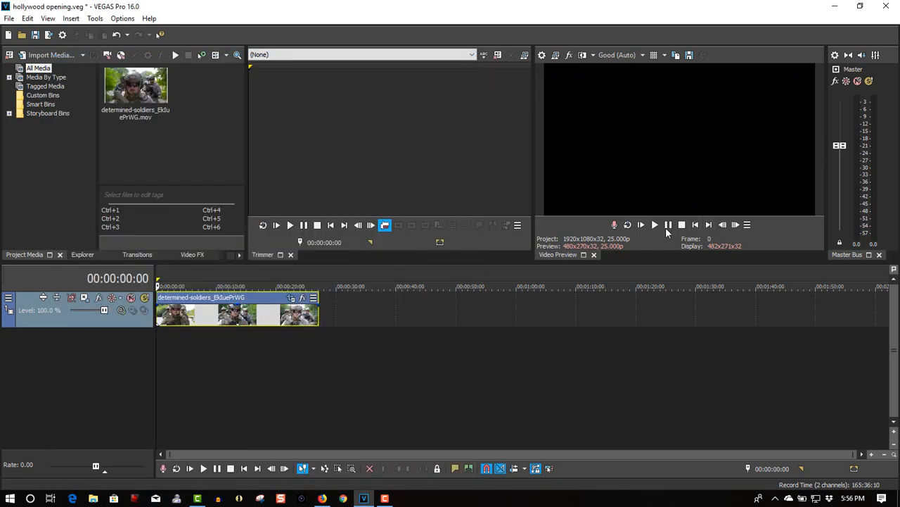
left_click(655, 225)
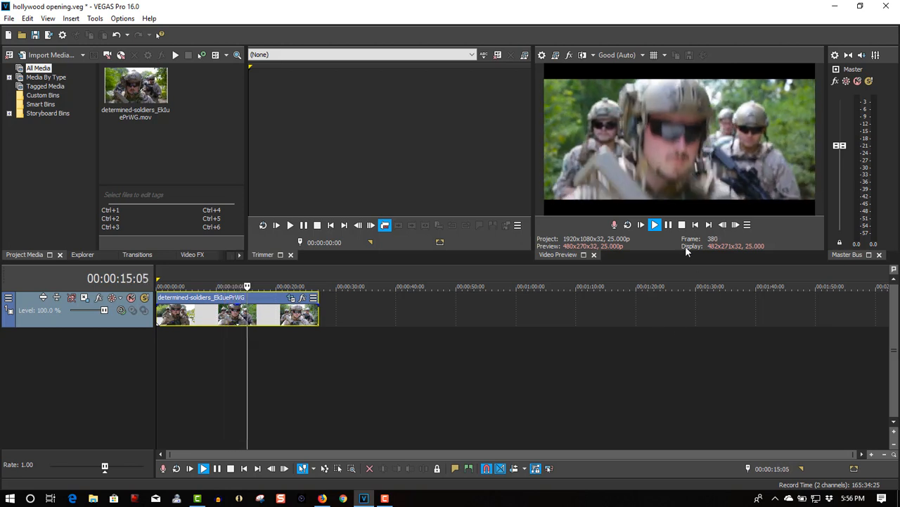
left_click(682, 225)
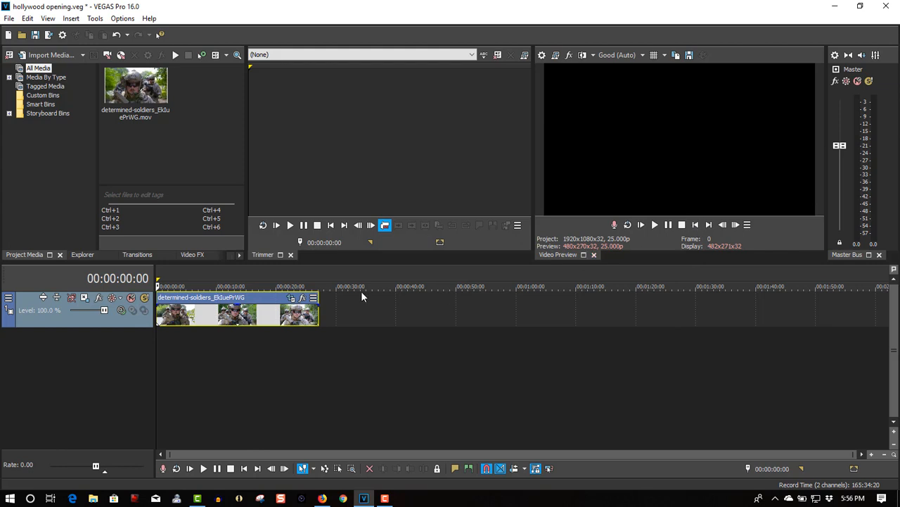
- Park the playhead at 00:00:18:14 and apply the default Brightness and Contrast effect to the soldiers clip
left_click(268, 280)
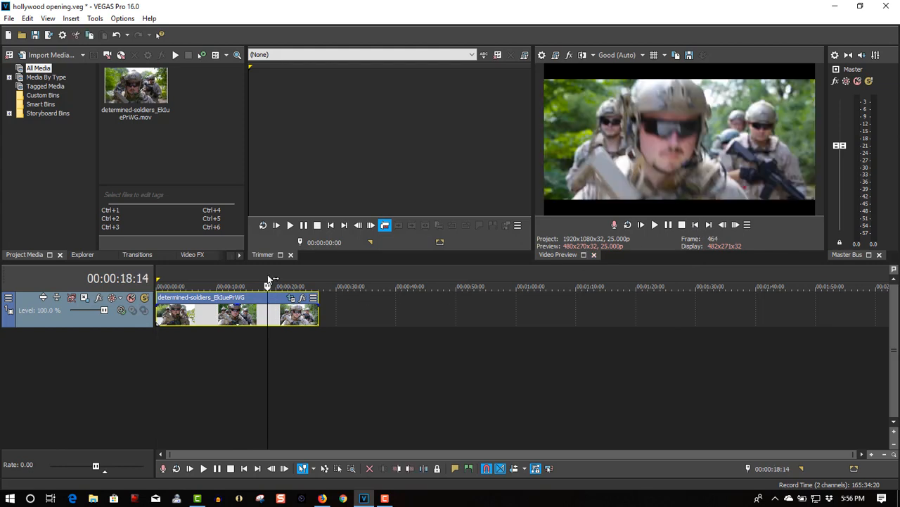
left_click(187, 256)
left_click_drag(92, 88, 92, 111)
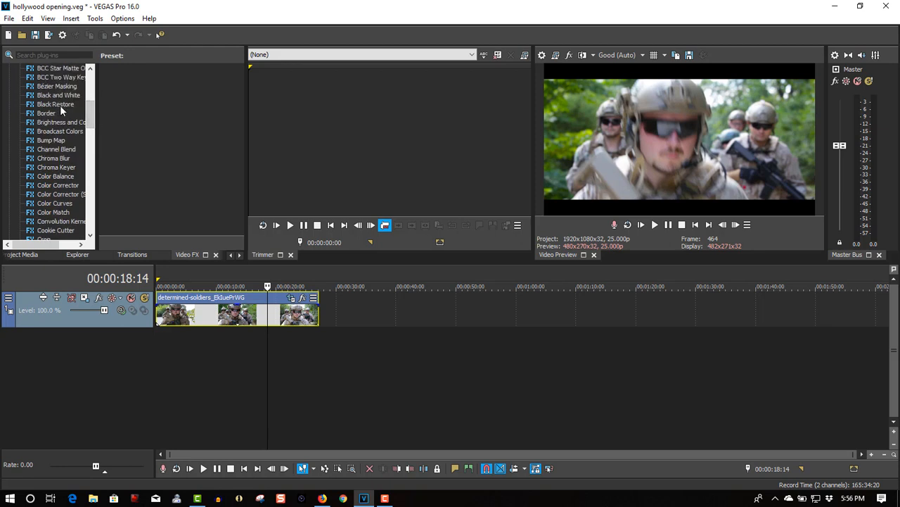
left_click(61, 122)
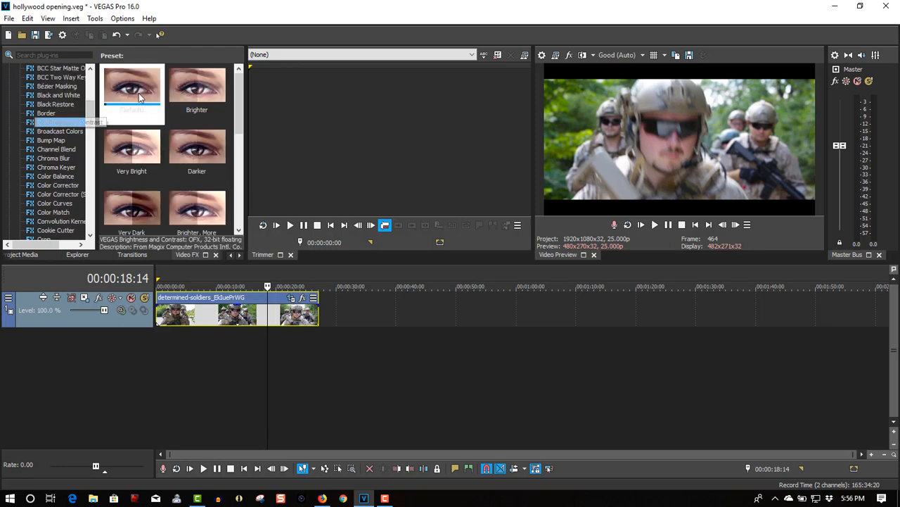
left_click_drag(139, 96, 221, 311)
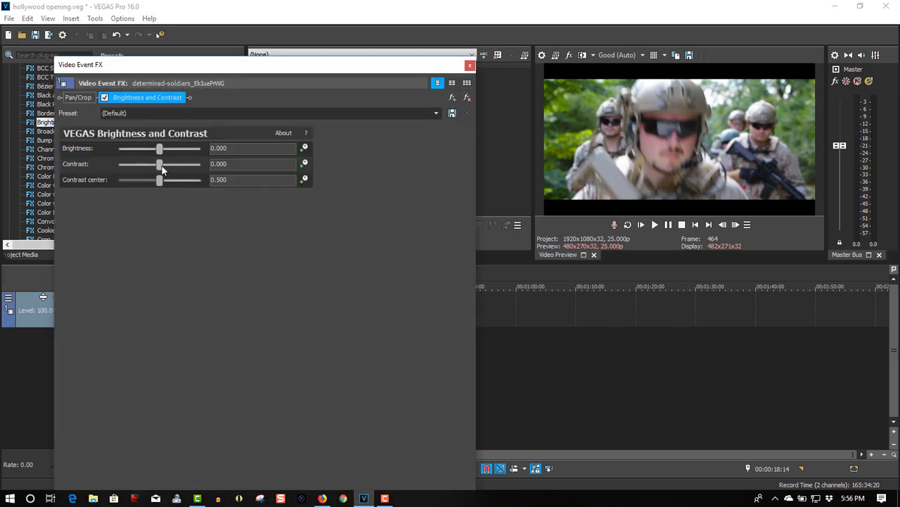
- Set the effect's contrast to about 0.170 and brightness to about 0.020, comparing the picture with the effect off and on
left_click_drag(160, 166, 167, 170)
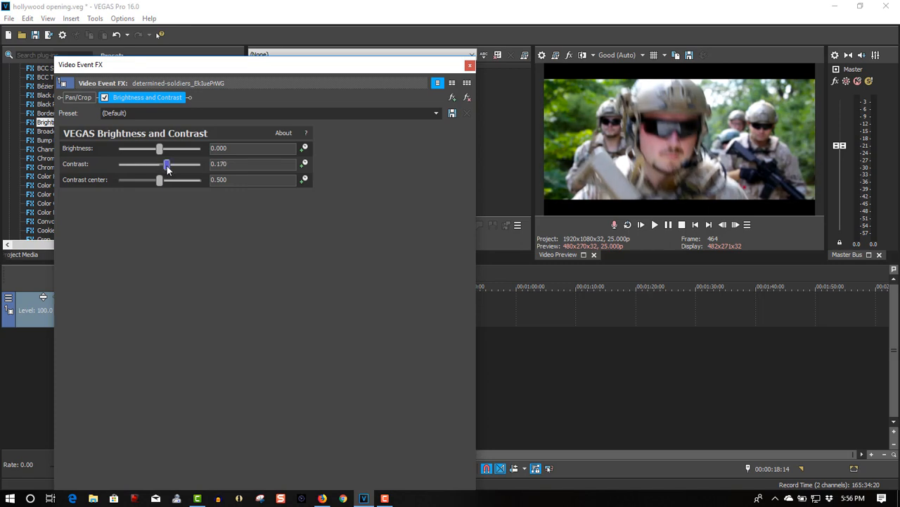
left_click(160, 150)
left_click_drag(160, 151, 161, 152)
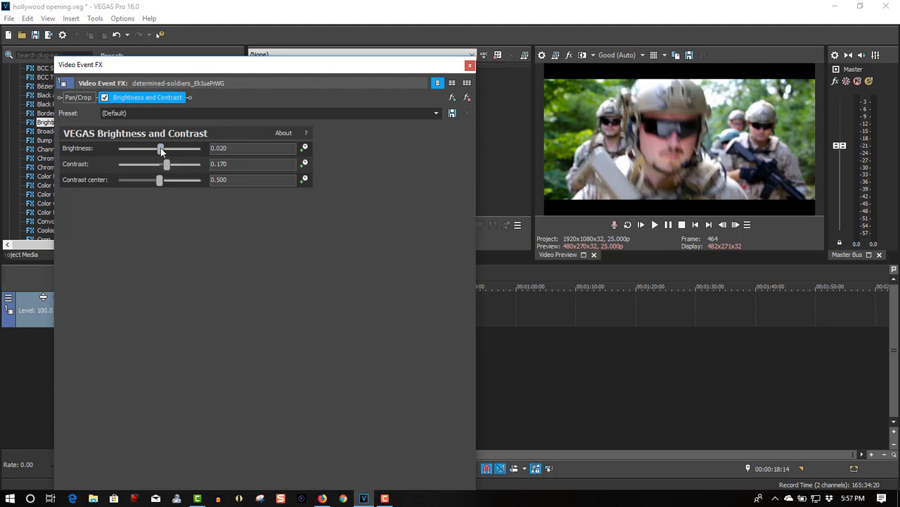
left_click(105, 99)
left_click(106, 100)
- Raise the contrast to about 0.224, compare the effect off and on, and leave it enabled
left_click_drag(167, 165, 169, 164)
left_click(105, 97)
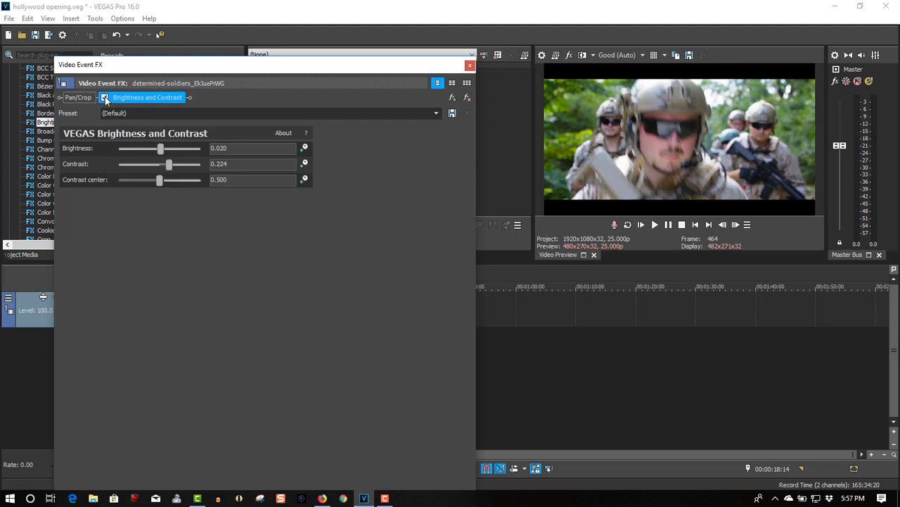
left_click(105, 97)
left_click(105, 97)
left_click(105, 98)
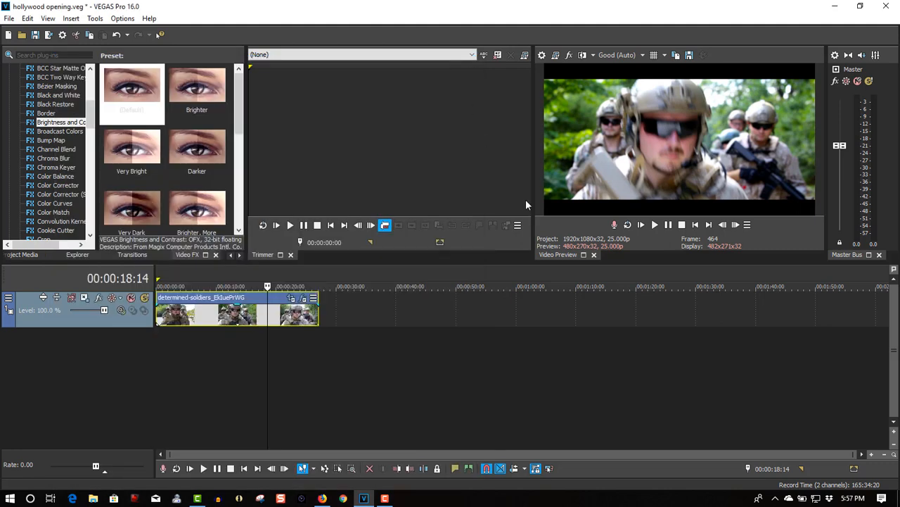
left_click(470, 65)
- Play the graded clip from the start and pause shortly before 21 seconds
left_click(695, 224)
left_click(654, 224)
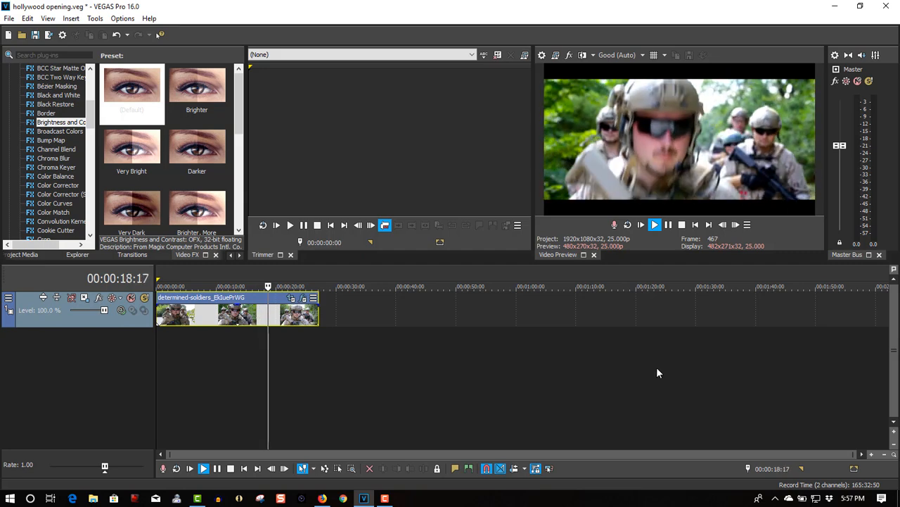
left_click(668, 224)
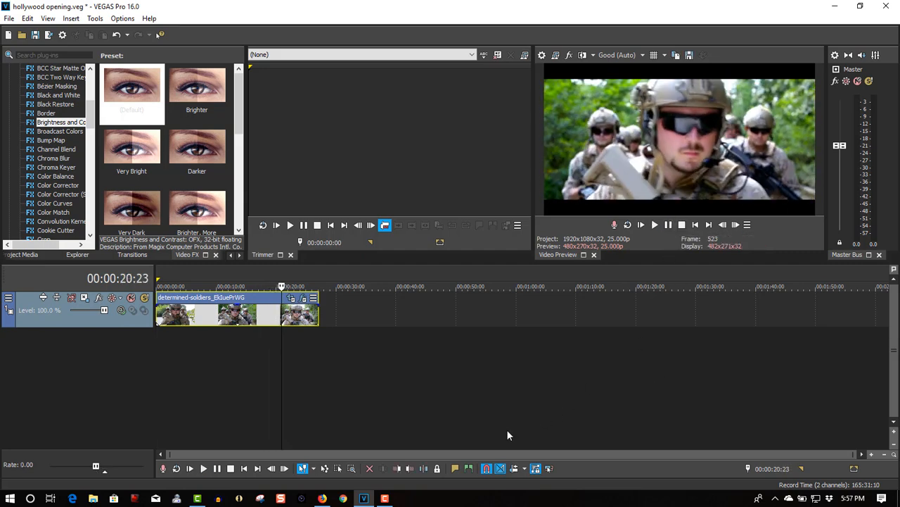